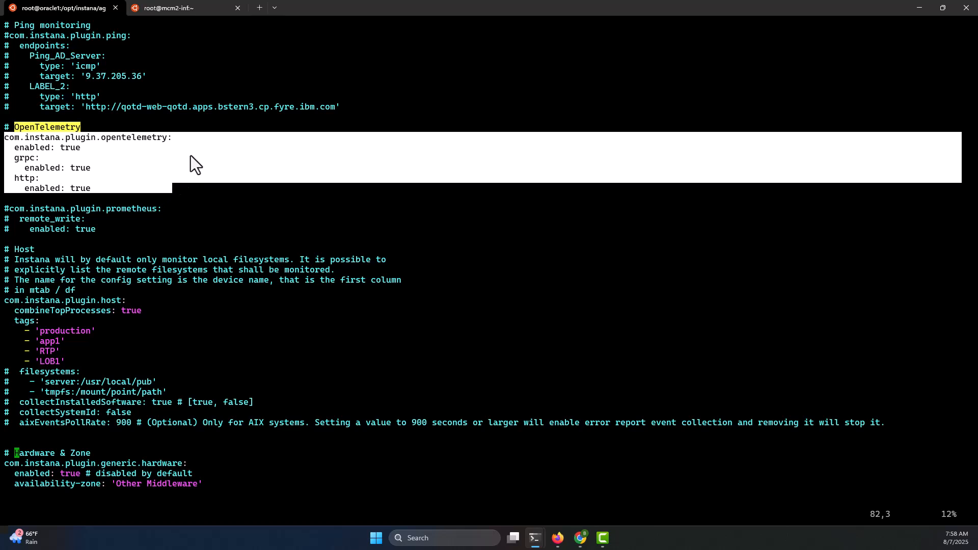
In the second terminal tab, rerun the command listing services in the instana-agent namespace and inspect their ports
click(187, 5)
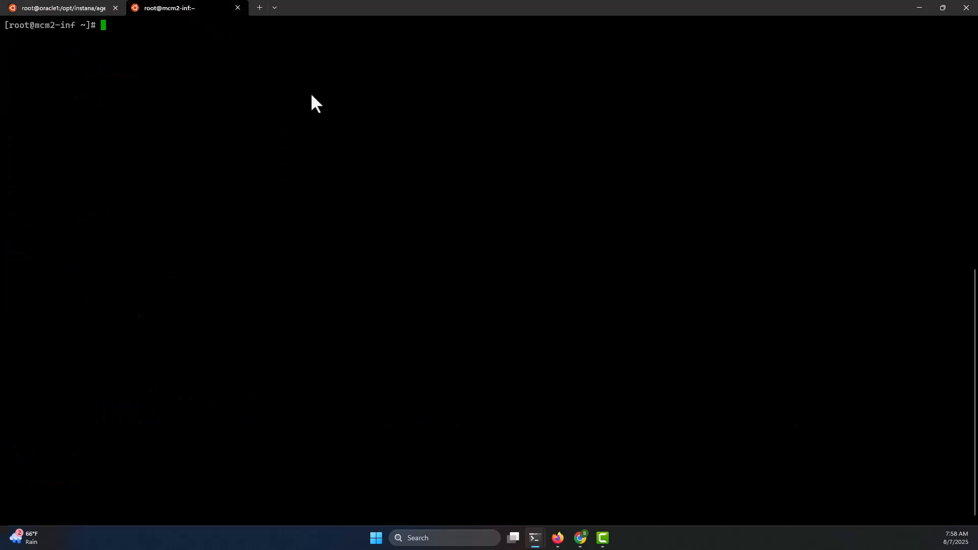
key(Up)
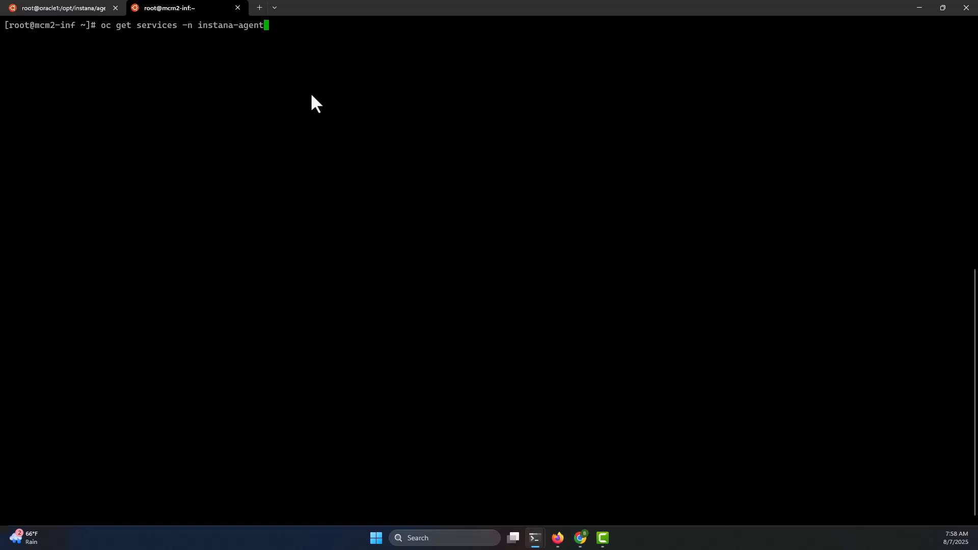
key(Return)
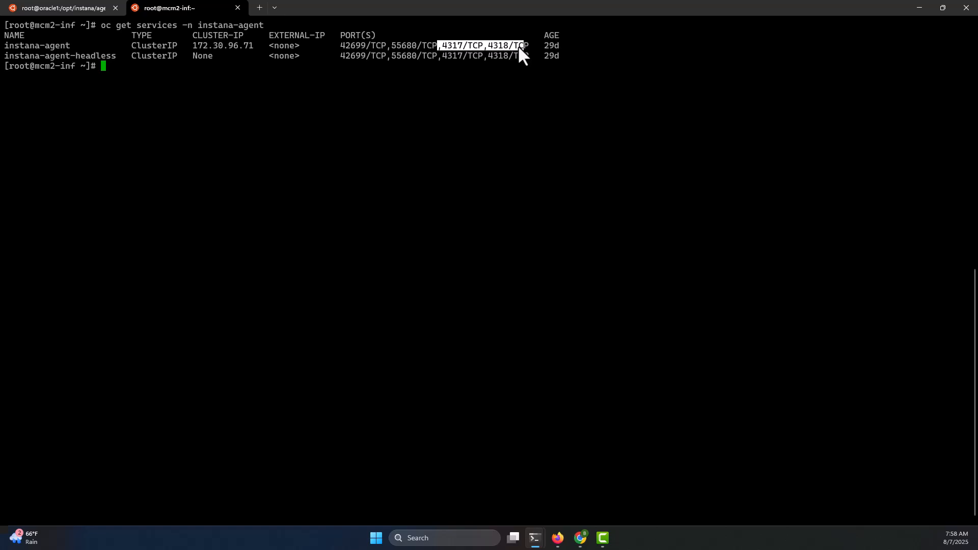
drag(193, 46, 198, 48)
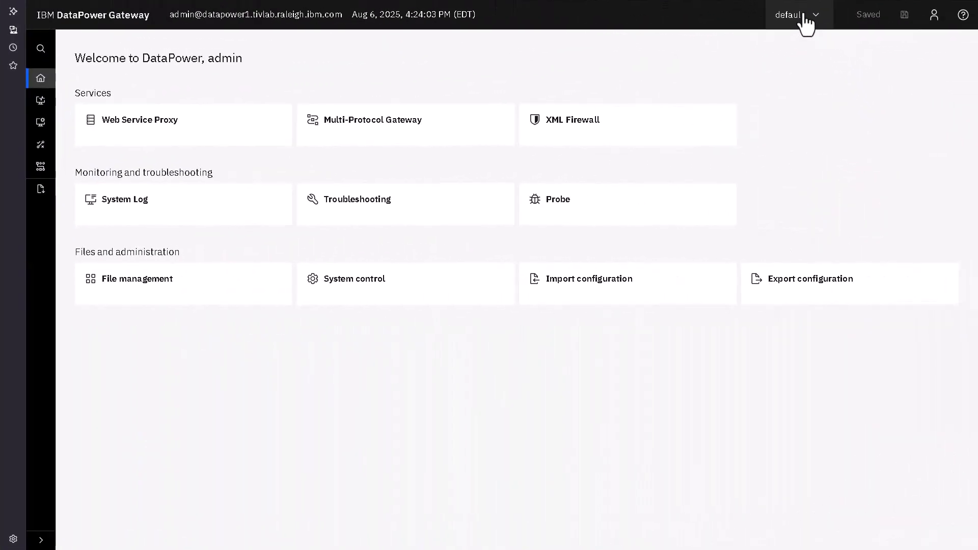
Switch to the Production domain and open the qotd-datapower multi-protocol gateway for editing
click(805, 23)
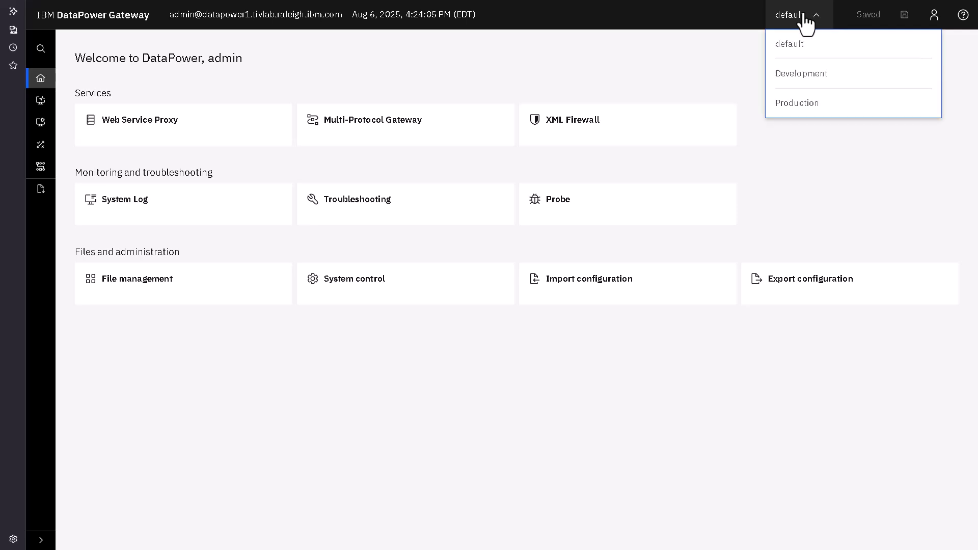
click(803, 107)
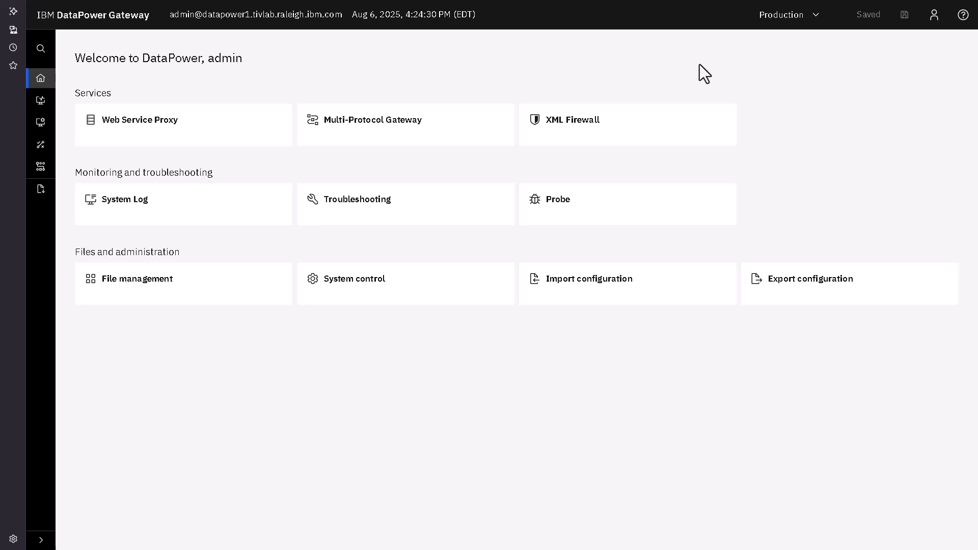
click(417, 121)
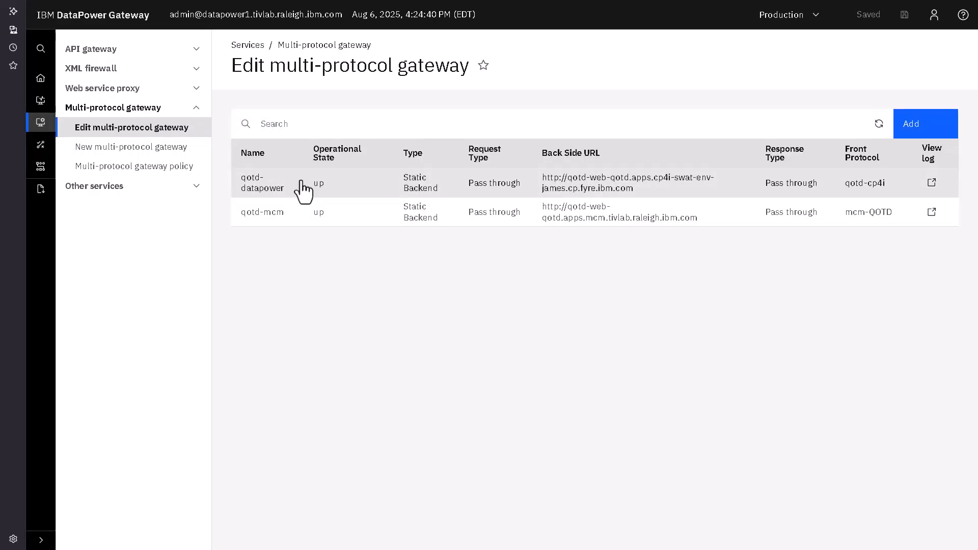
click(304, 191)
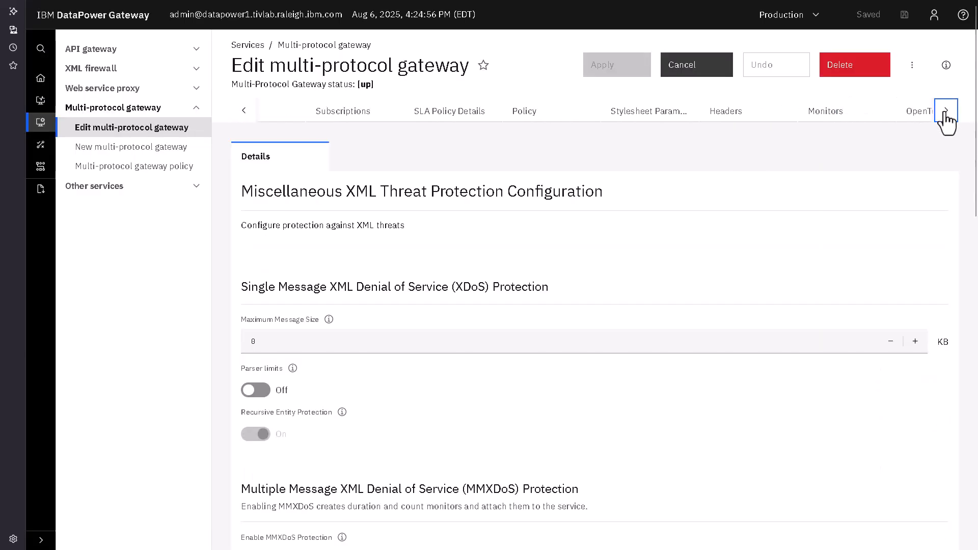
On the gateway's OpenTelemetry tab, create a new OpenTelemetry instance named test with the comment test
click(946, 111)
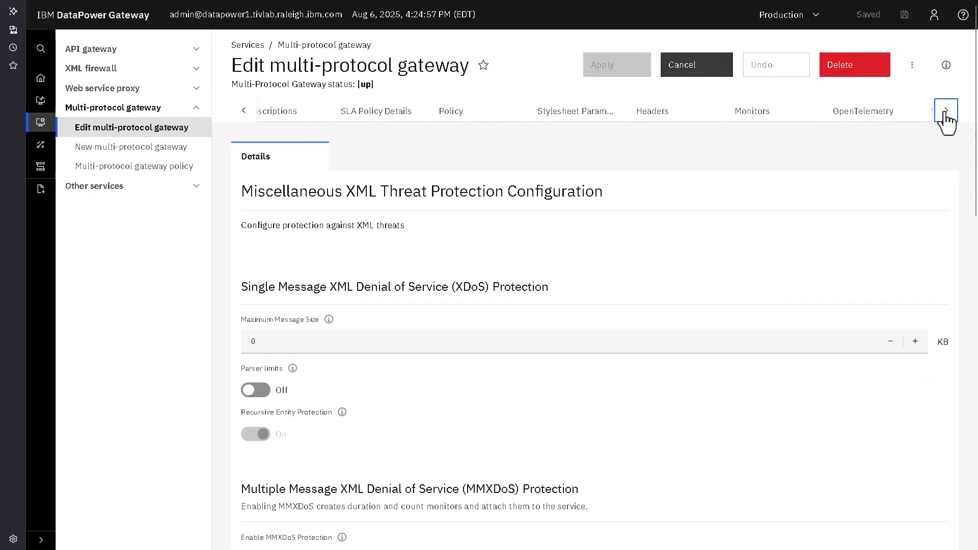
click(860, 117)
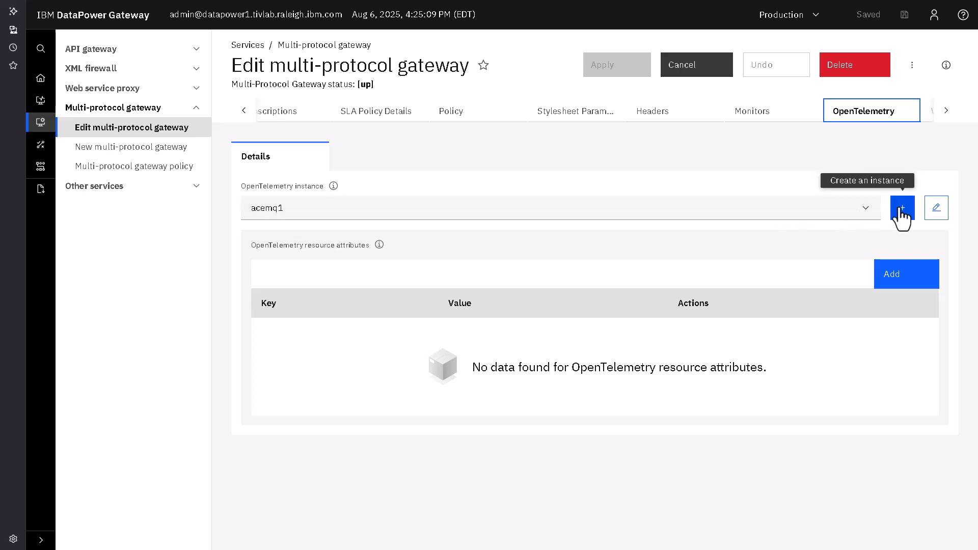
click(902, 209)
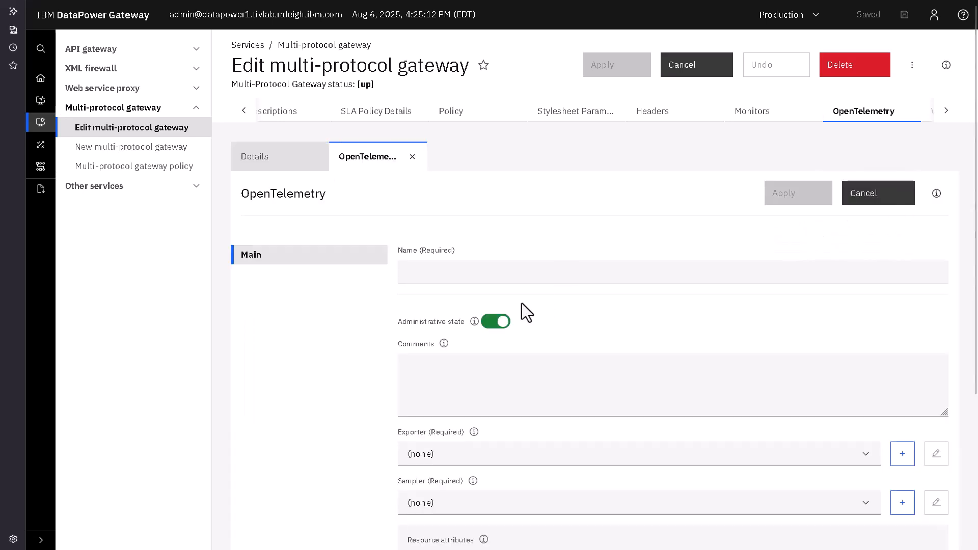
click(505, 272)
text(test)
click(457, 377)
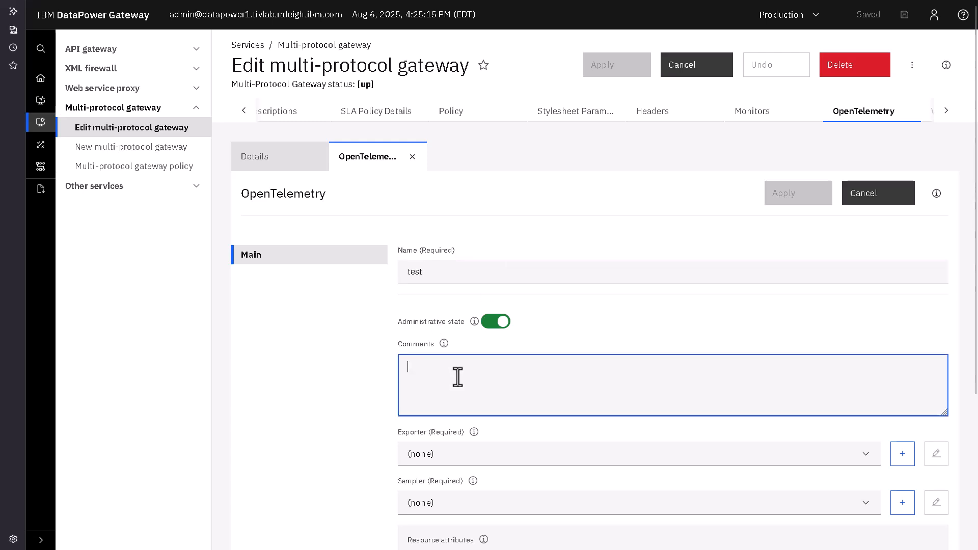
text(test)
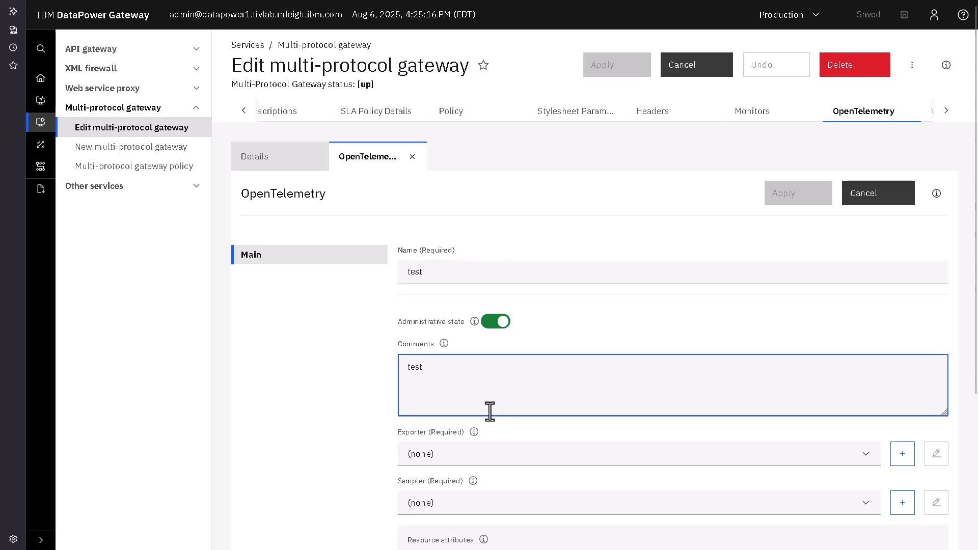
Create a new exporter for the instance, naming it test with the comment test
click(905, 456)
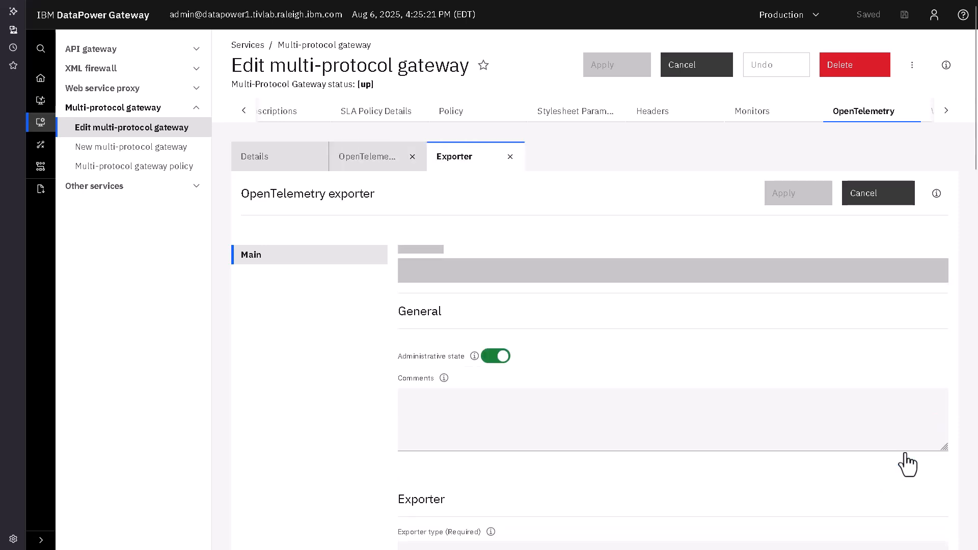
click(468, 280)
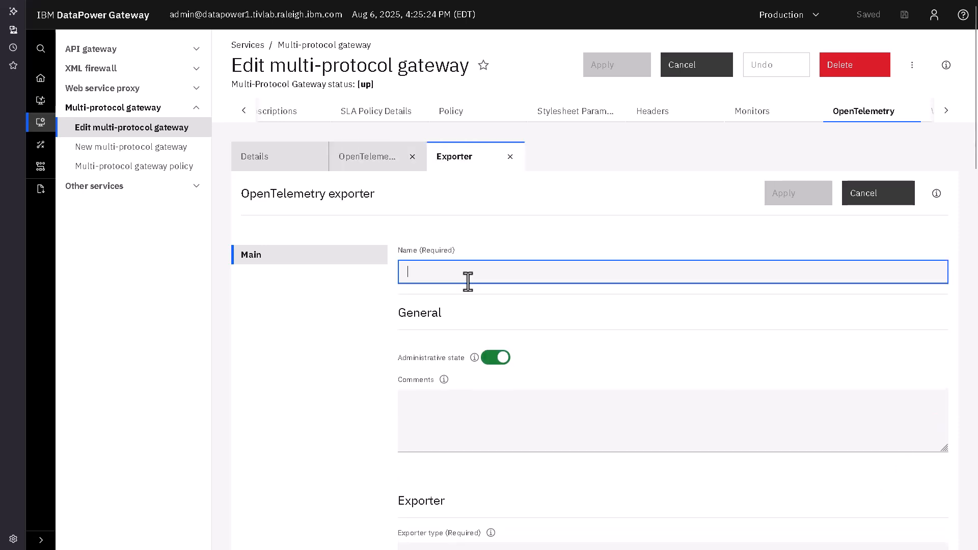
text(test)
click(541, 404)
text(test)
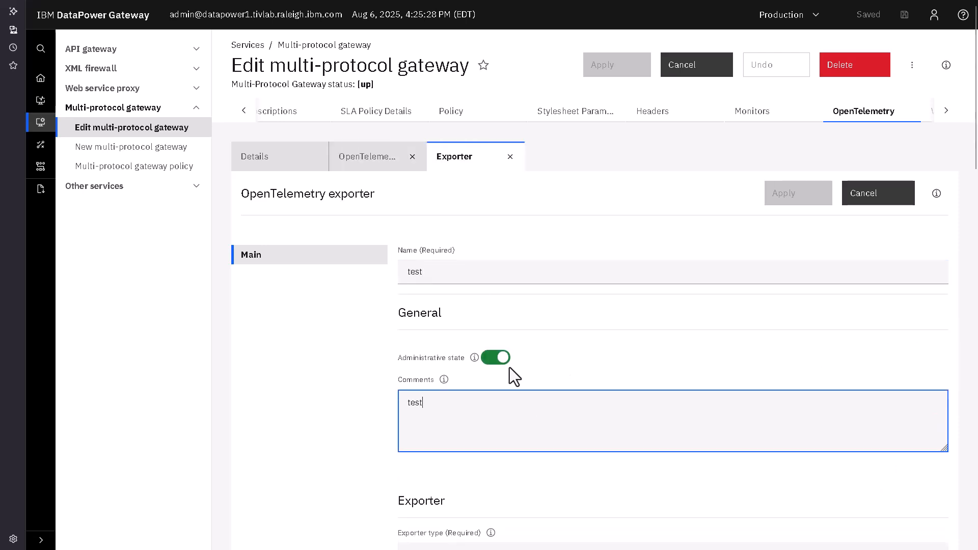
Set the exporter host to agent1.ibm.com
scroll(878, 367, down, 7)
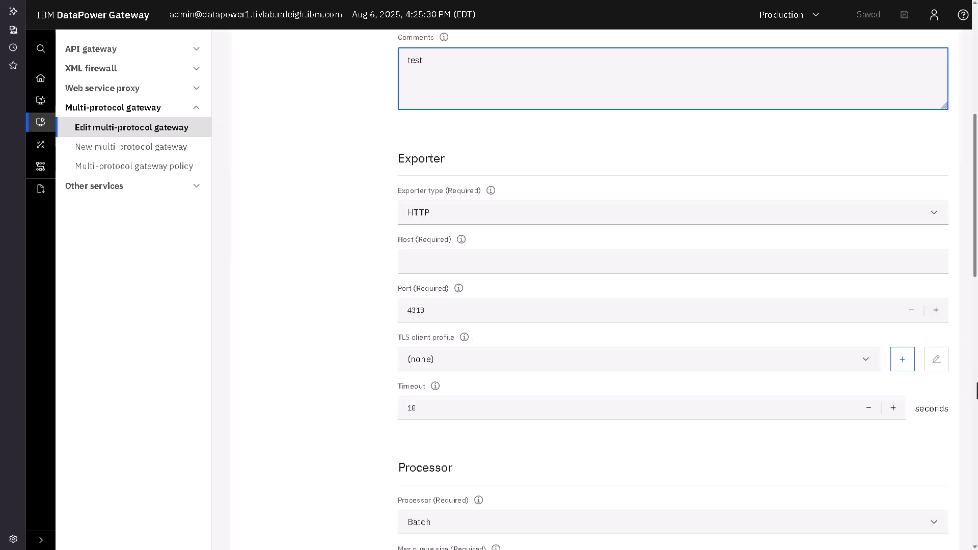
click(491, 267)
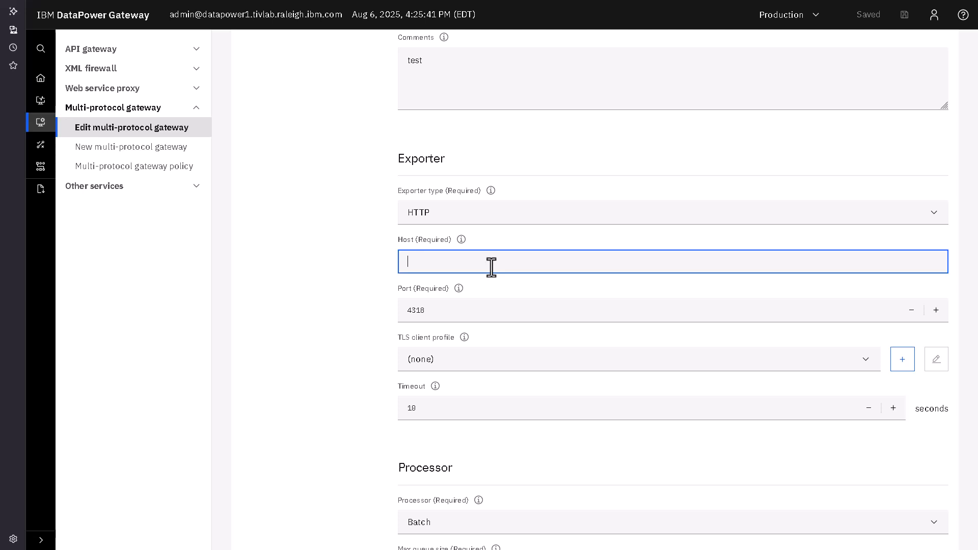
text(agent1.ibm.com)
Change the exporter type to gRPC and the port to 4317
click(441, 307)
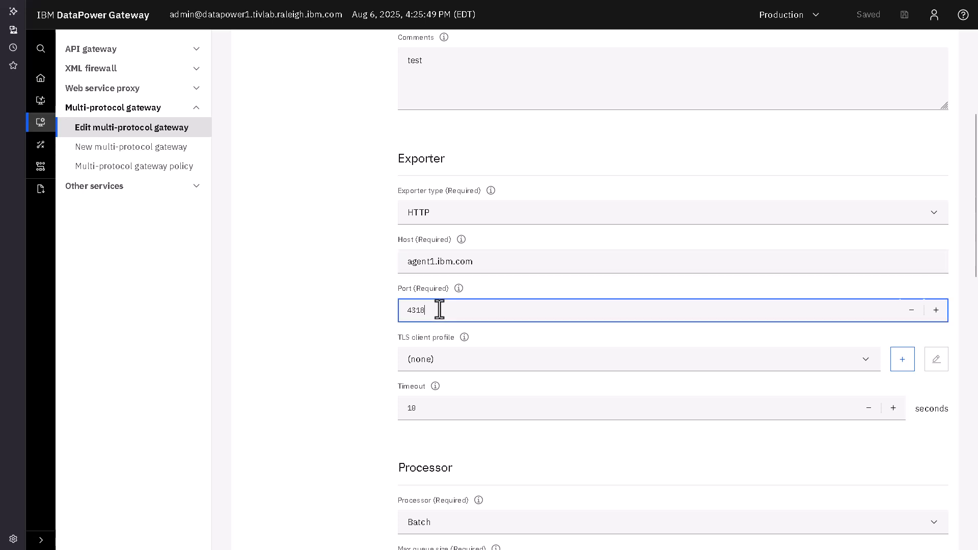
click(444, 208)
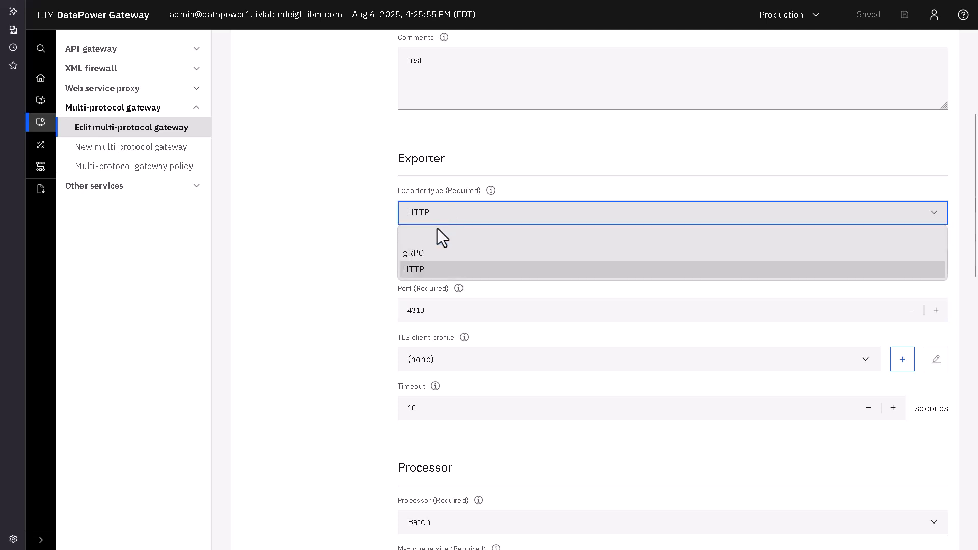
click(429, 251)
click(437, 308)
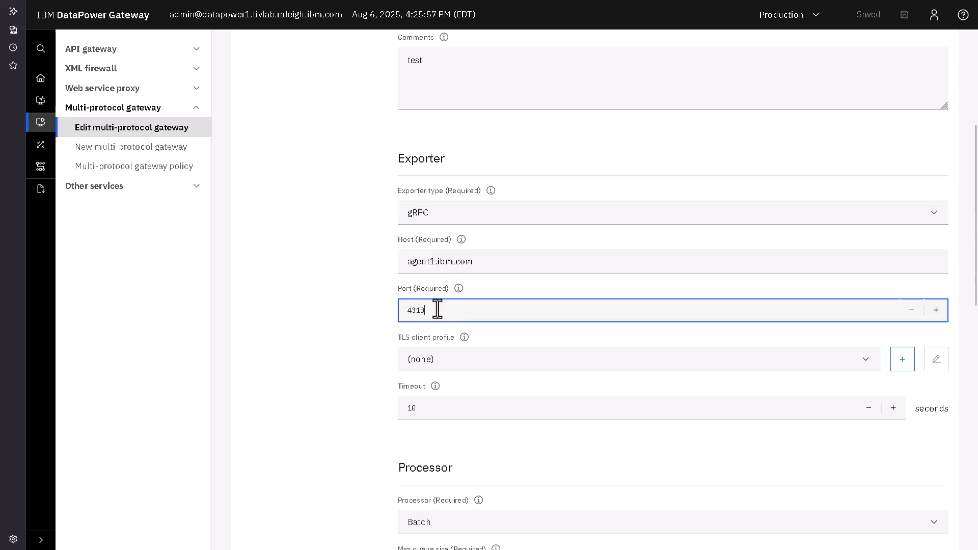
key(BackSpace)
text(7)
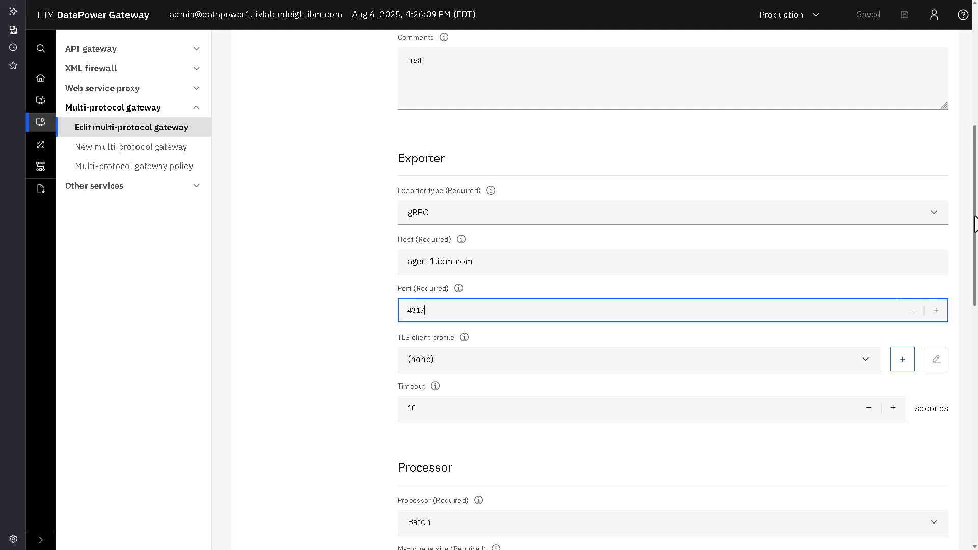
Set the exporter type back to HTTP and the port to 4318
click(571, 214)
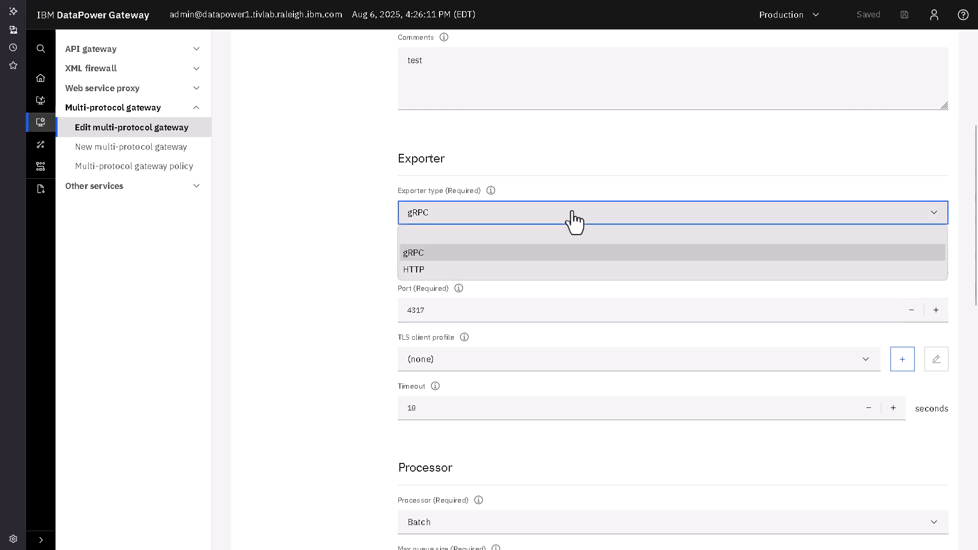
click(452, 266)
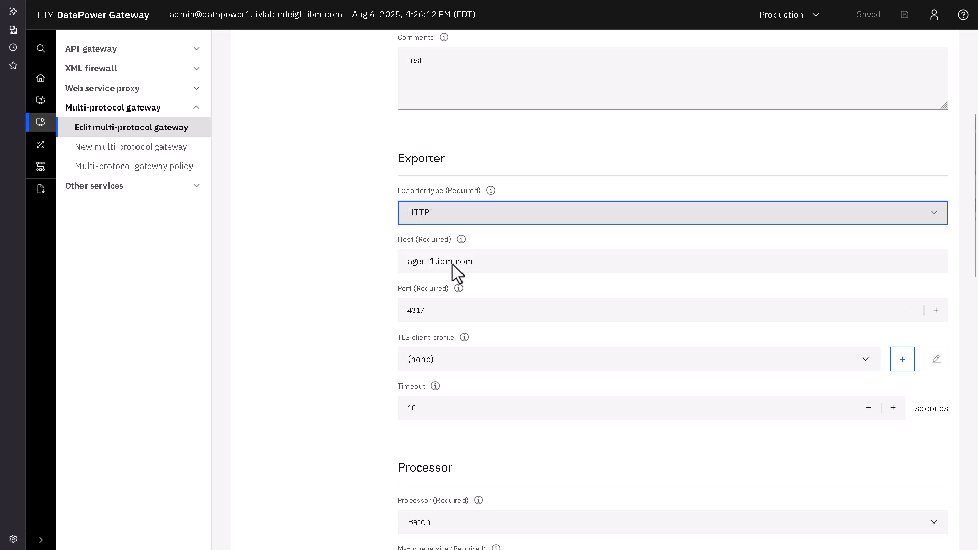
click(467, 312)
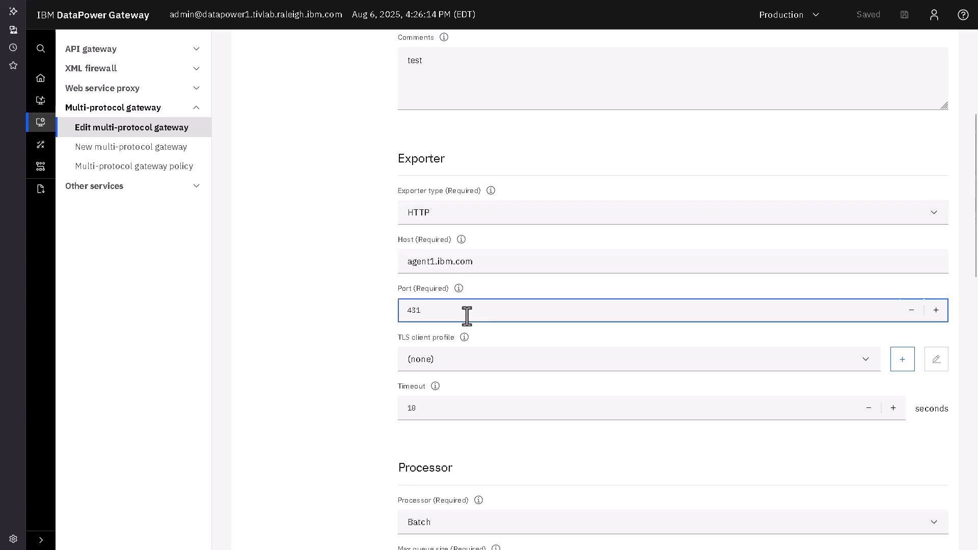
text(8)
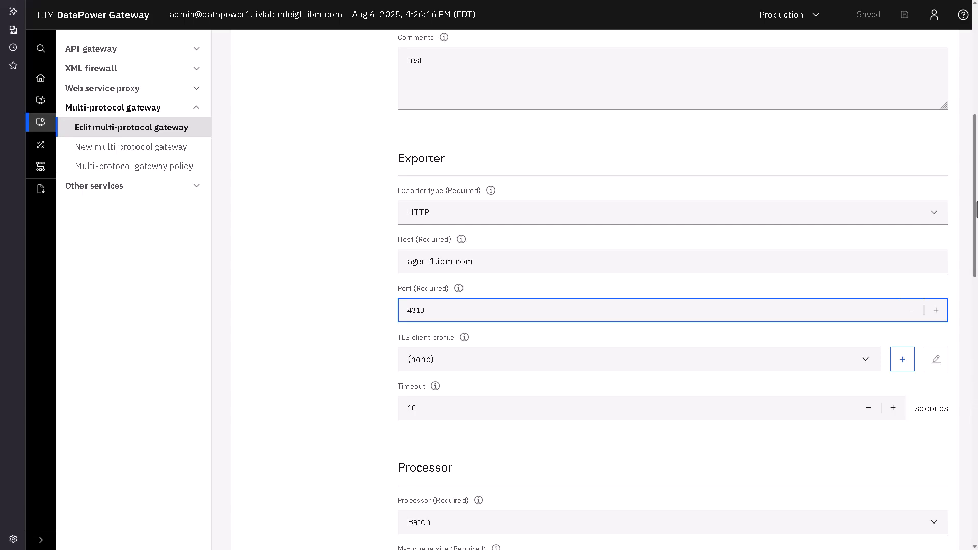
Set the exporter's content type to Binary
drag(976, 209, 976, 479)
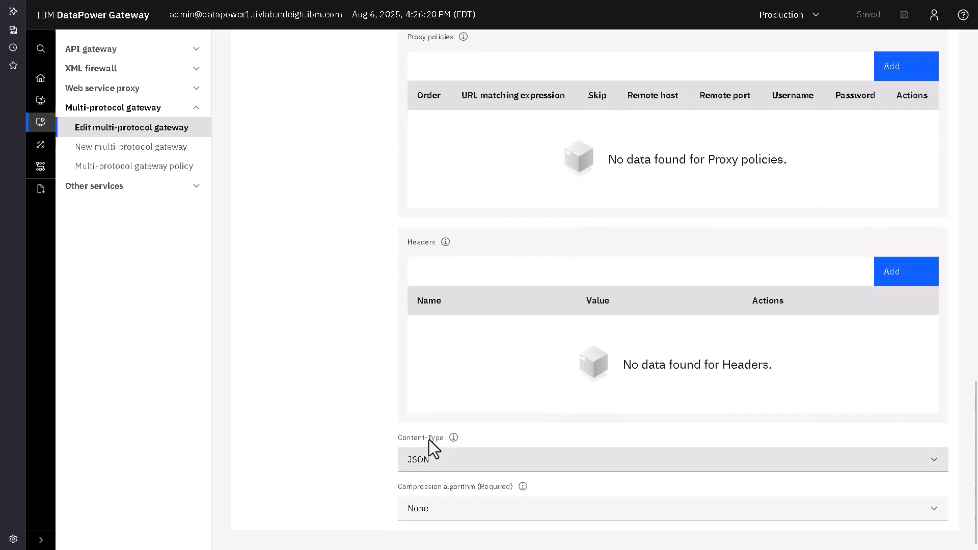
click(441, 462)
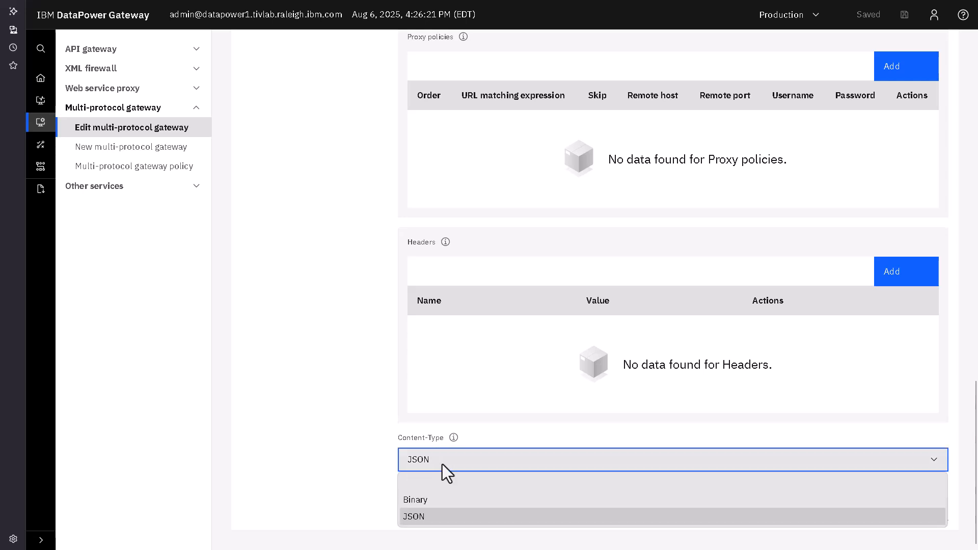
click(435, 500)
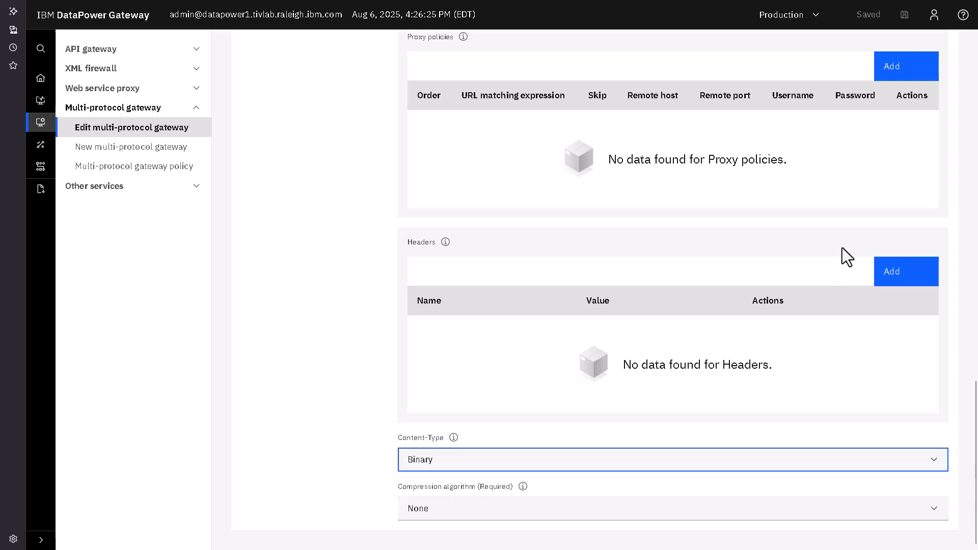
Apply the new exporter and then apply the gateway changes
scroll(906, 164, up, 10)
click(807, 199)
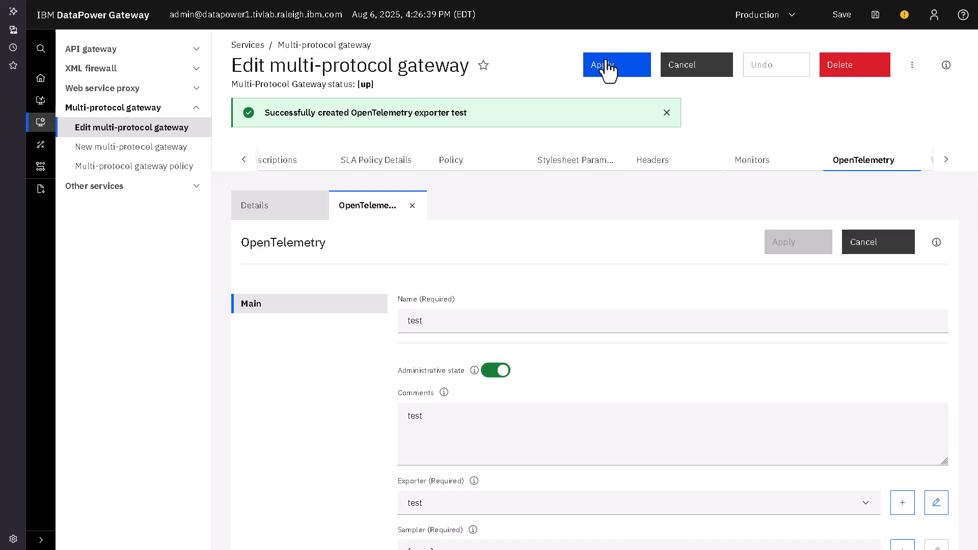
click(607, 68)
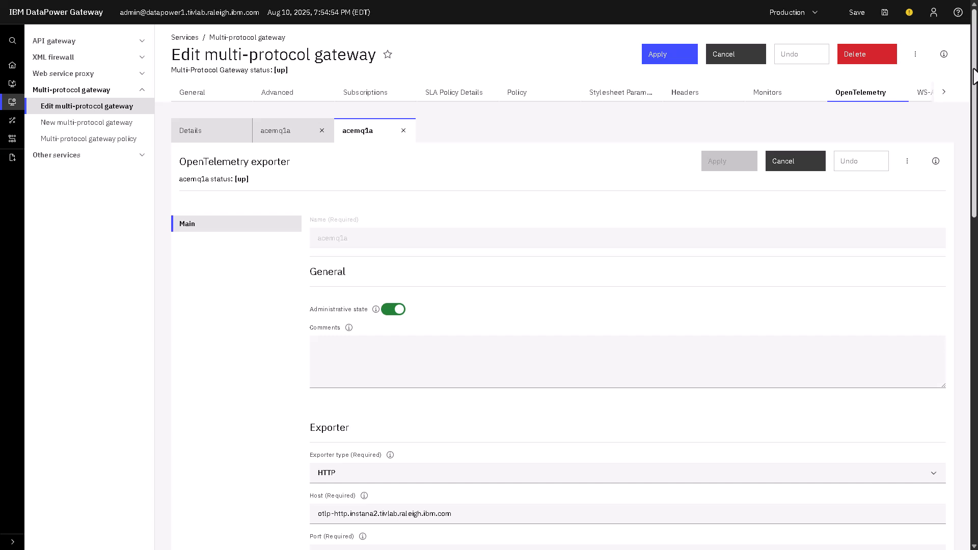
Examine the acemq1a exporter's host, port and TLS client profile settings
scroll(597, 271, down, 4)
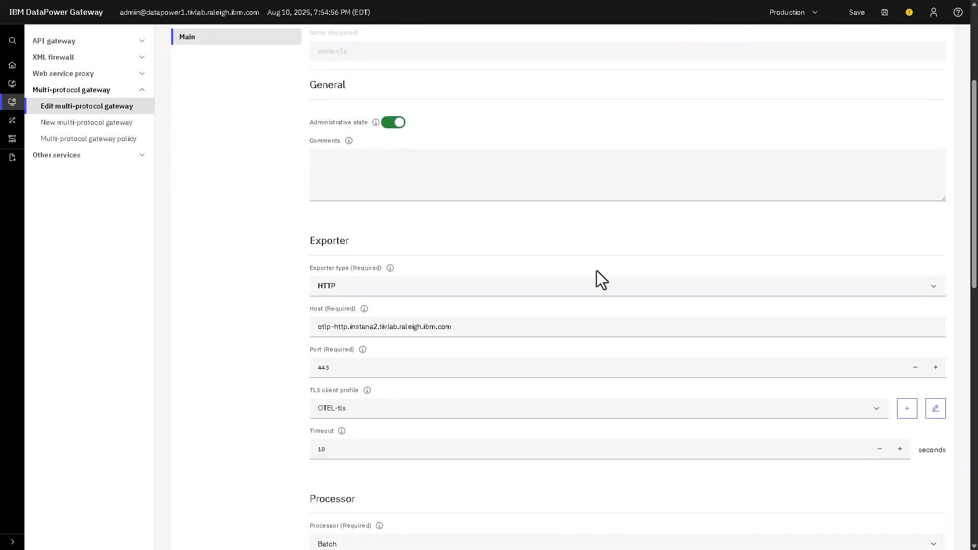
drag(478, 327, 309, 328)
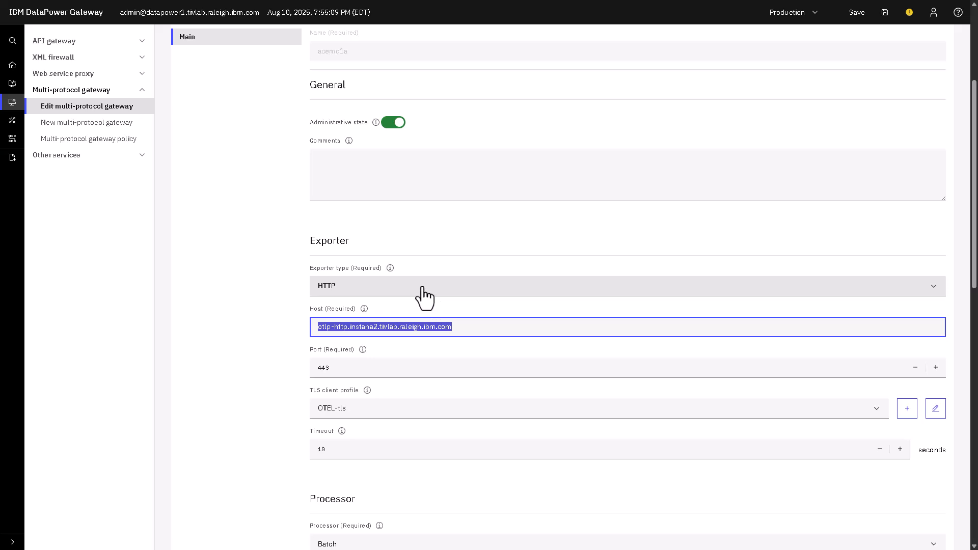
drag(348, 372, 319, 373)
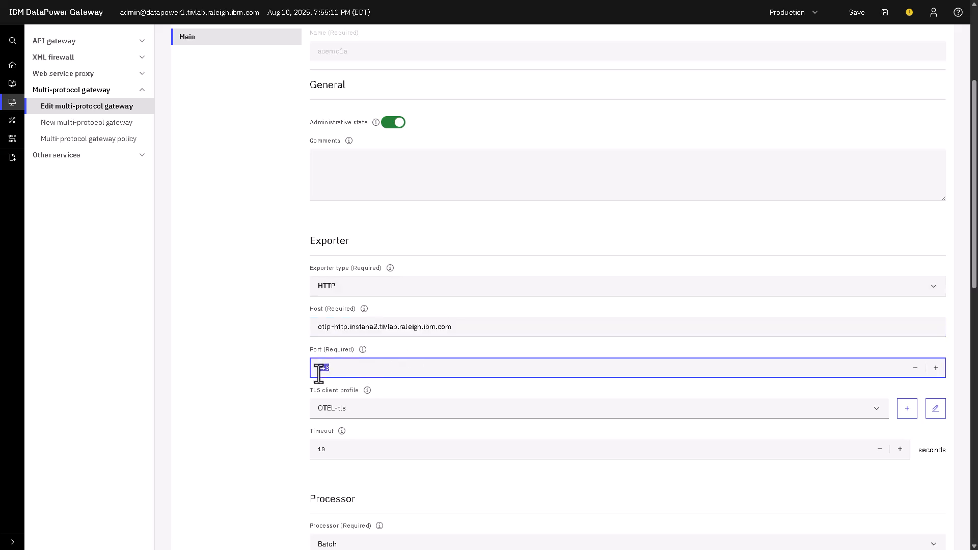
scroll(396, 283, down, 2)
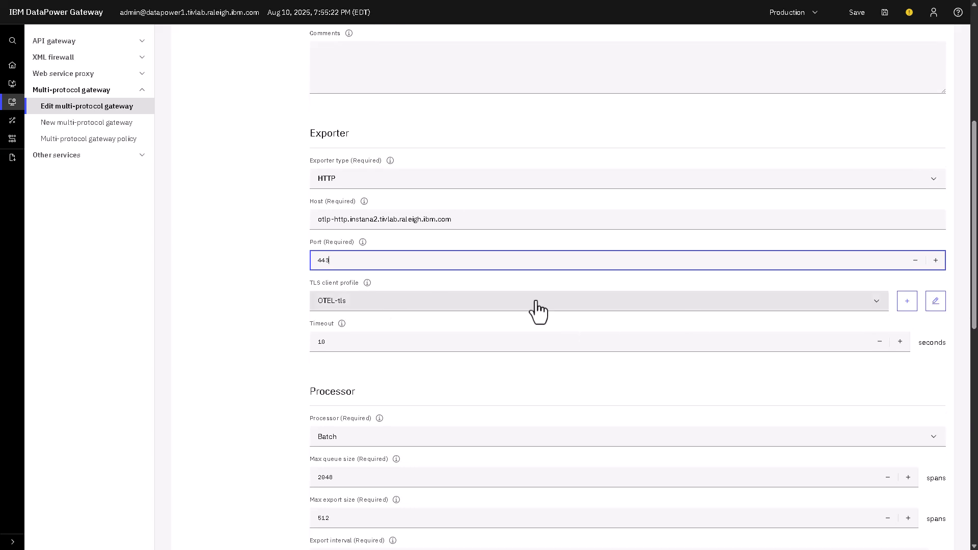
Inspect the exporter's OTEL-tls TLS client profile and its x-instana-key header, then cancel without changes
click(934, 302)
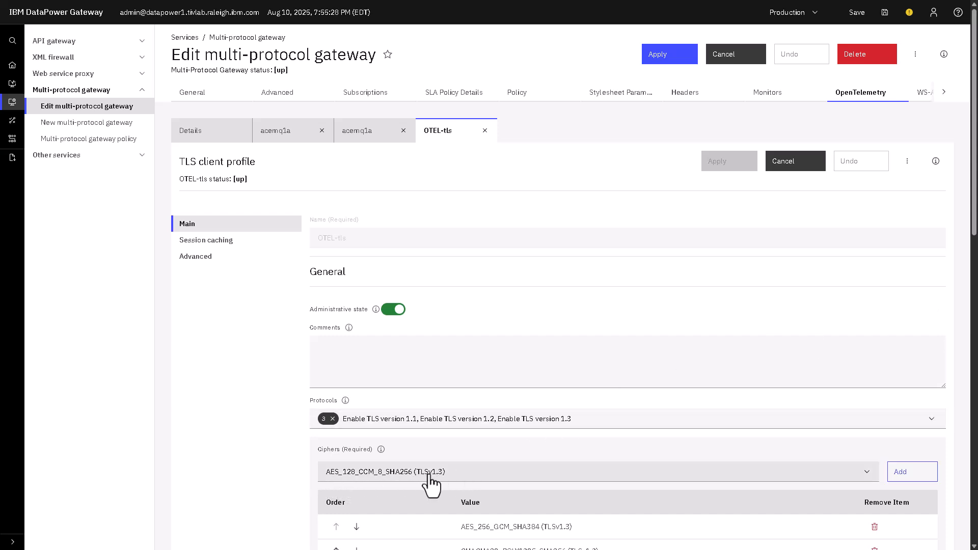
click(790, 168)
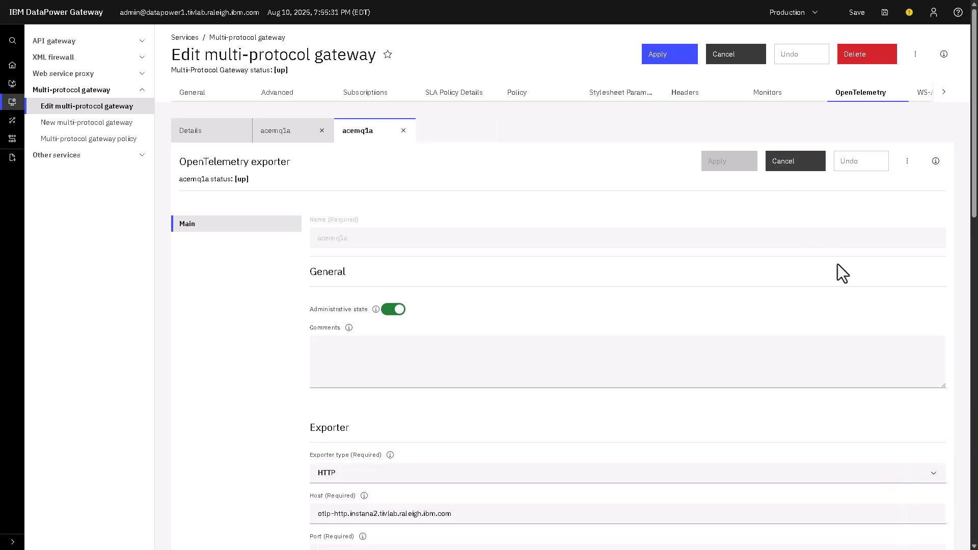
scroll(974, 209, down, 15)
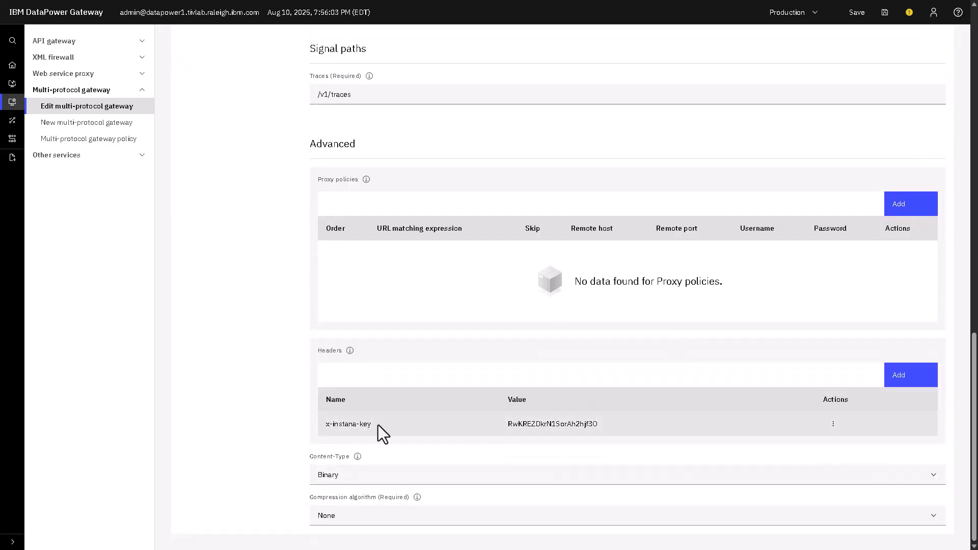
click(832, 428)
click(847, 446)
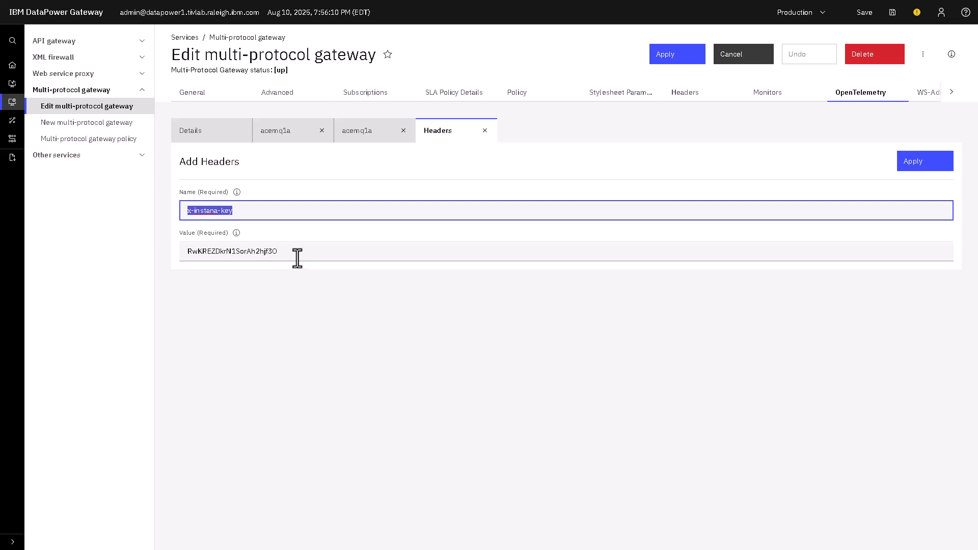
drag(297, 258, 164, 256)
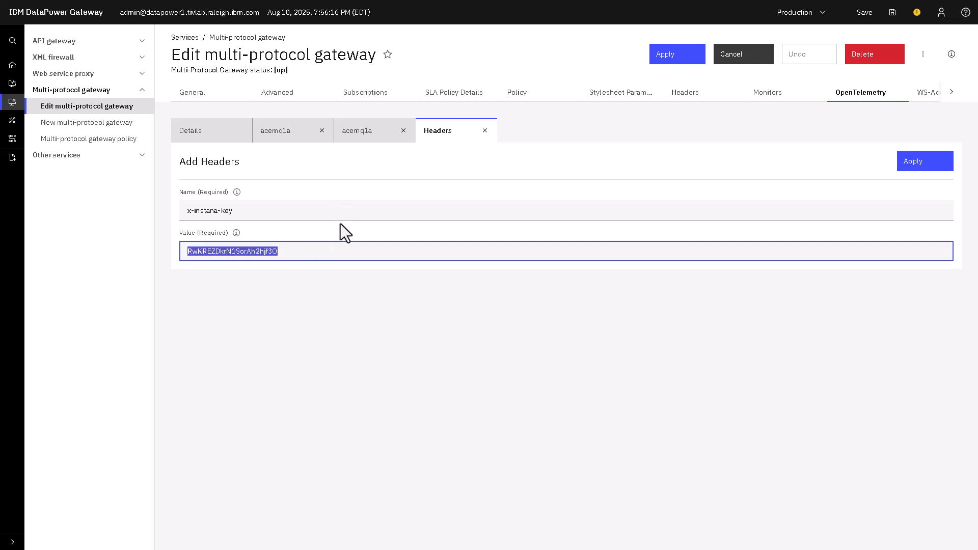
click(743, 56)
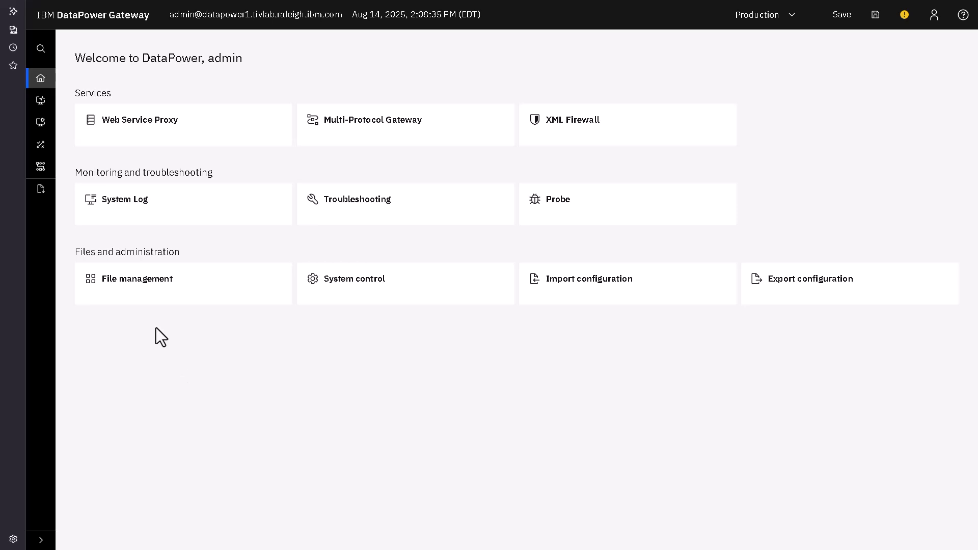
Open the OpenTelemetry exporter status page through the search and refresh the exporter statistics
click(41, 49)
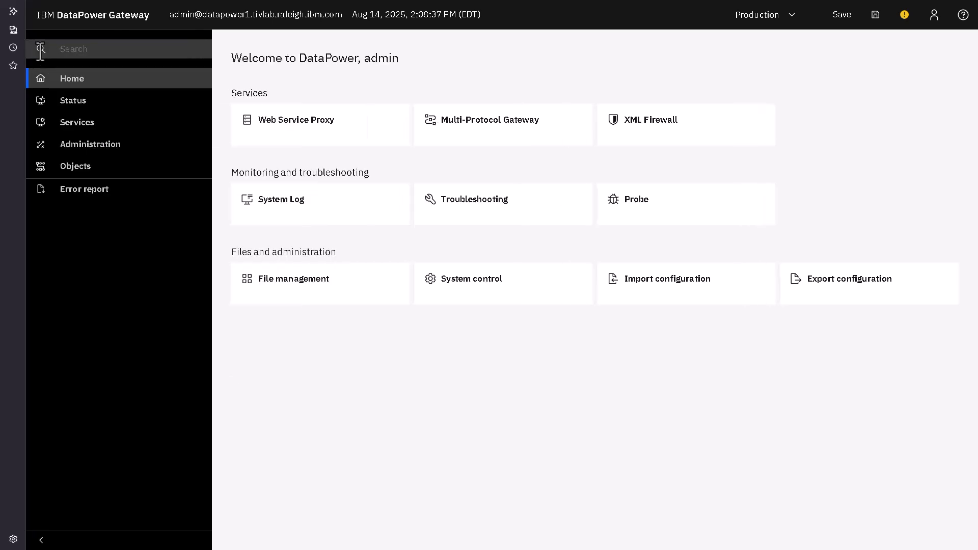
text(open)
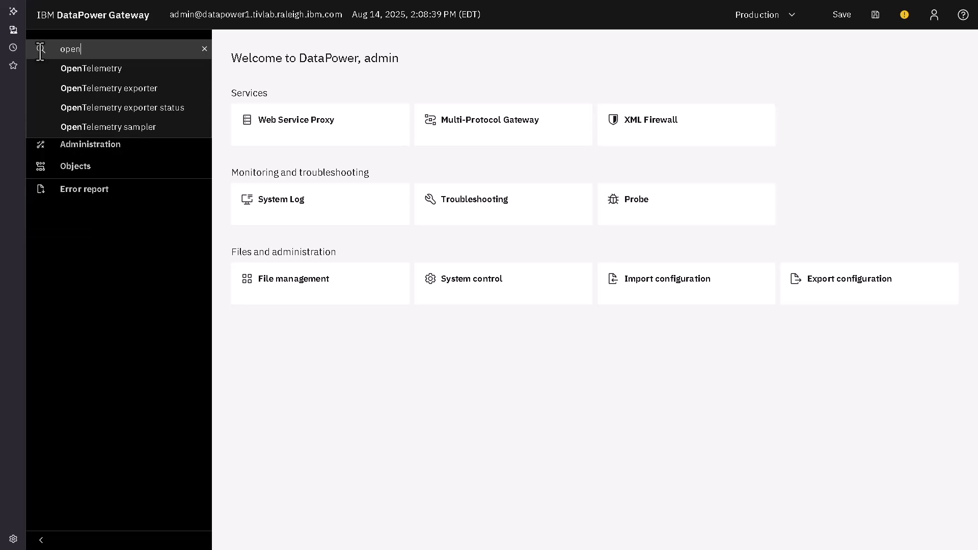
click(113, 107)
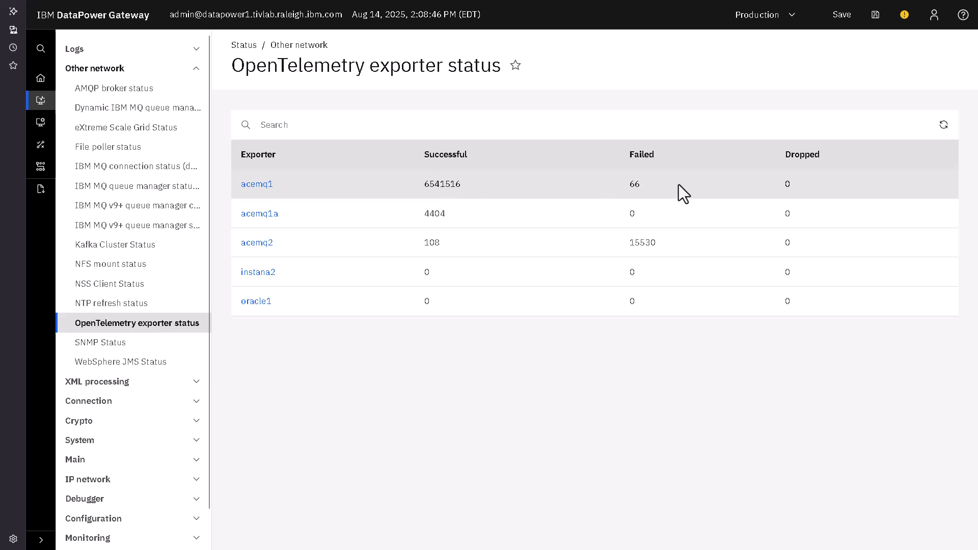
click(944, 133)
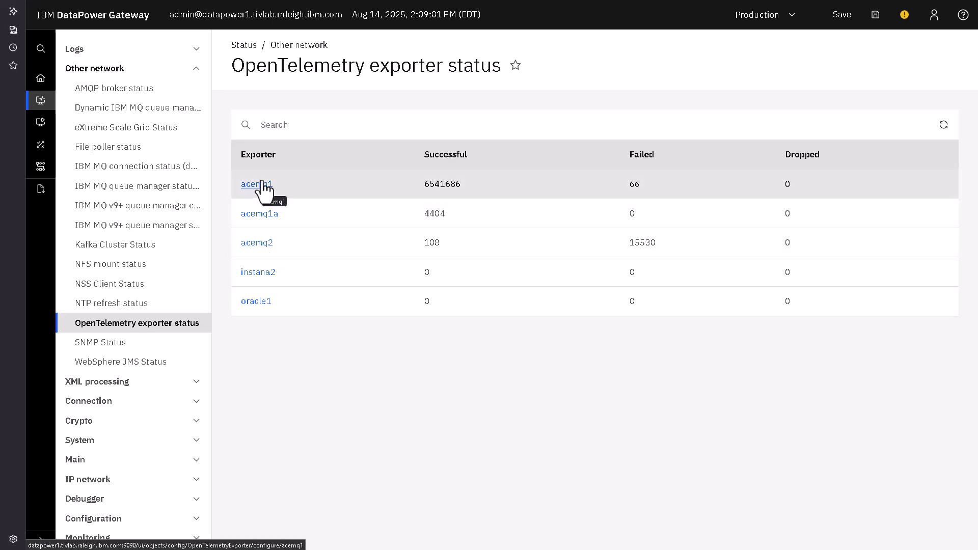
Search for the system log and open it
click(44, 52)
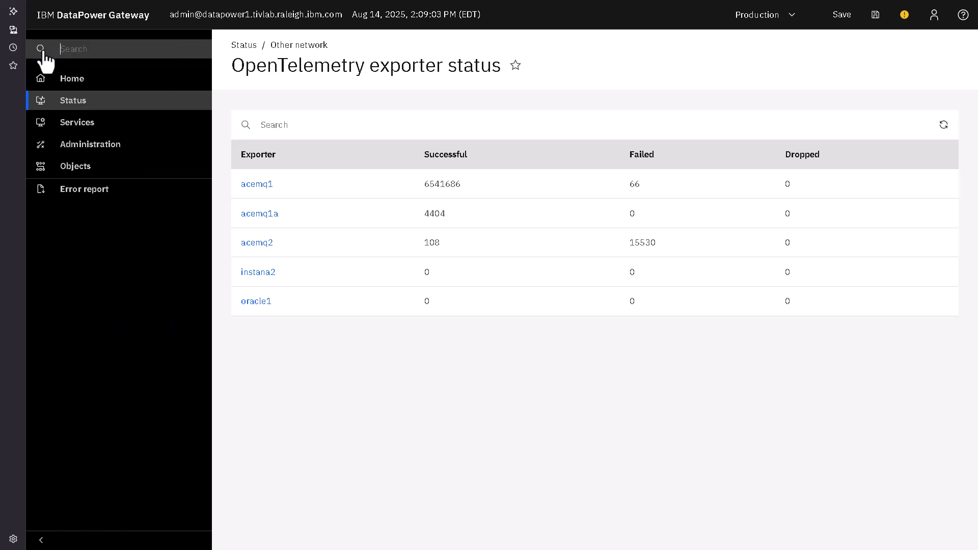
text(syst)
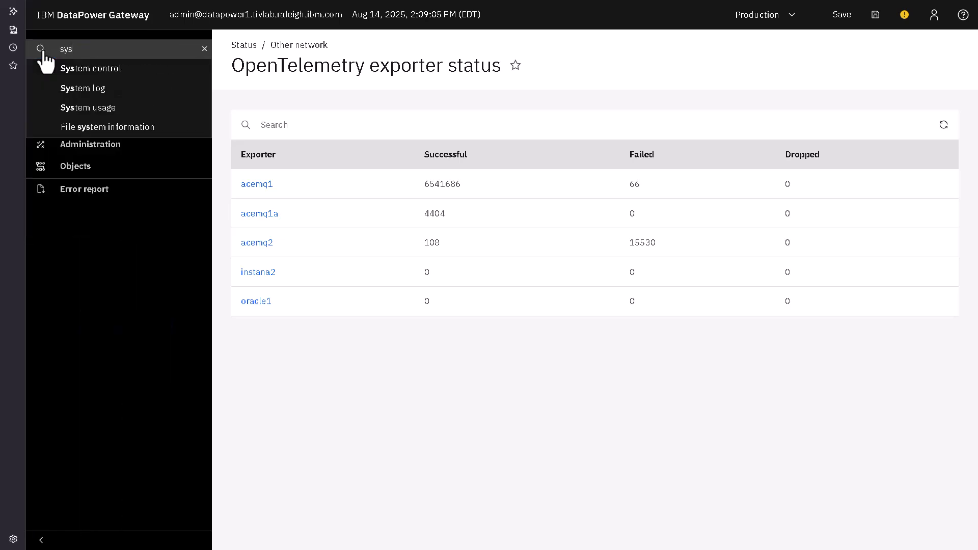
click(71, 91)
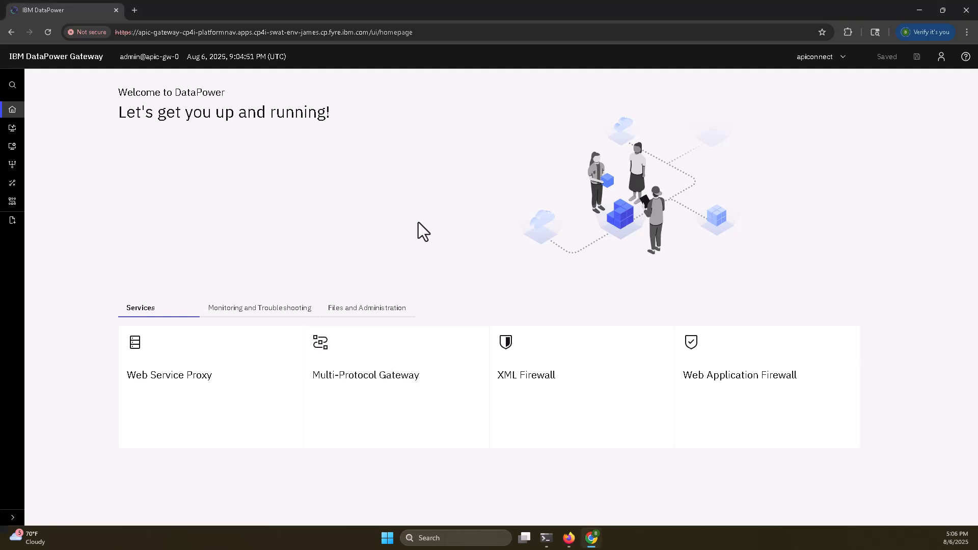
On the other DataPower instance, find the API gateway services and open the apiconnect API gateway for editing
click(13, 86)
text(api ga)
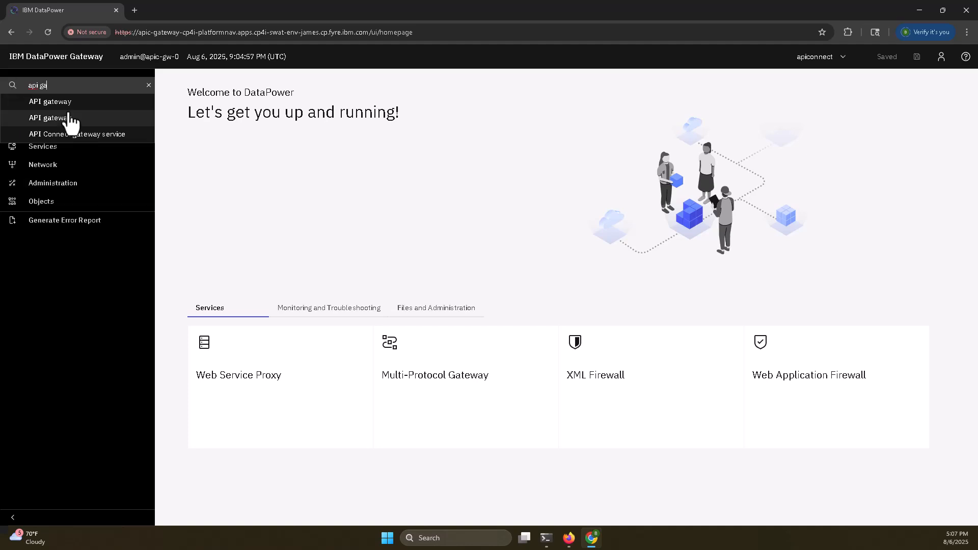
click(66, 108)
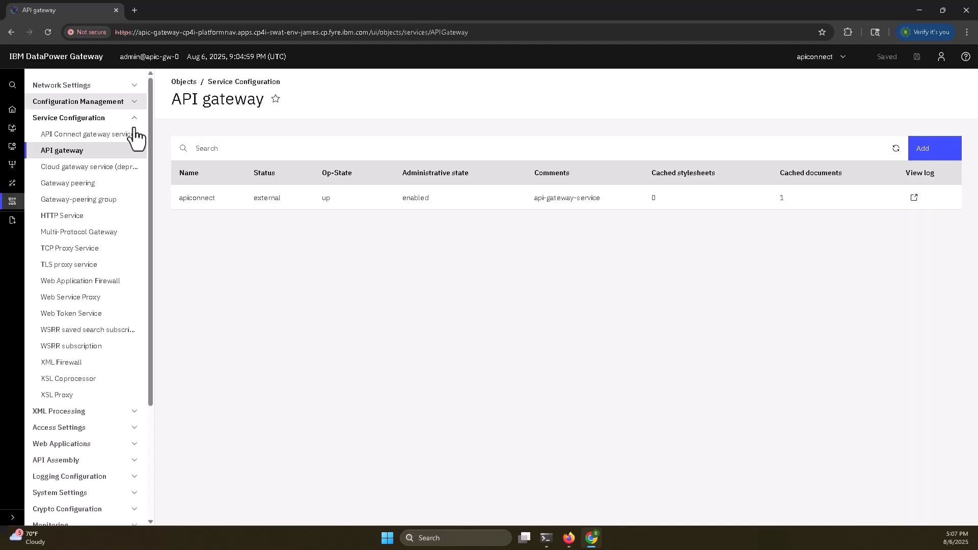
click(194, 197)
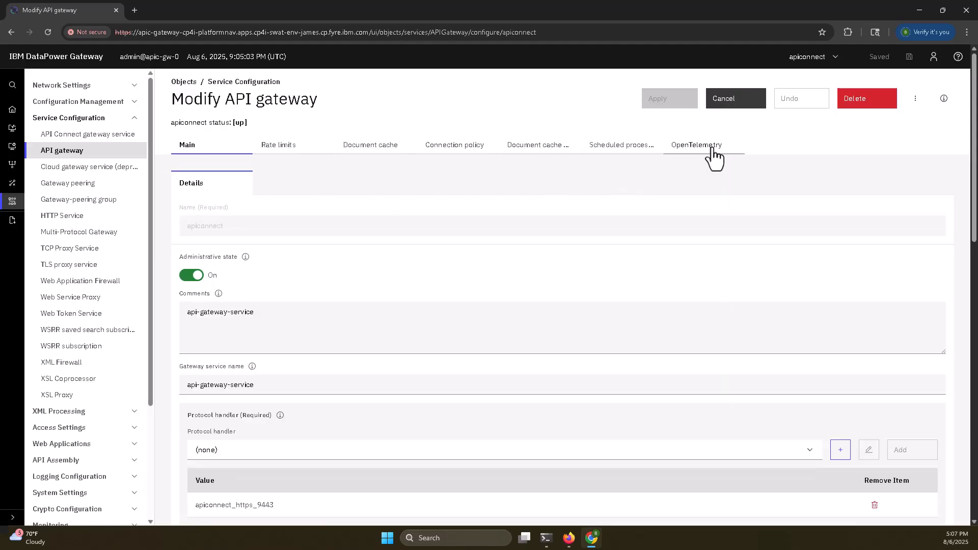